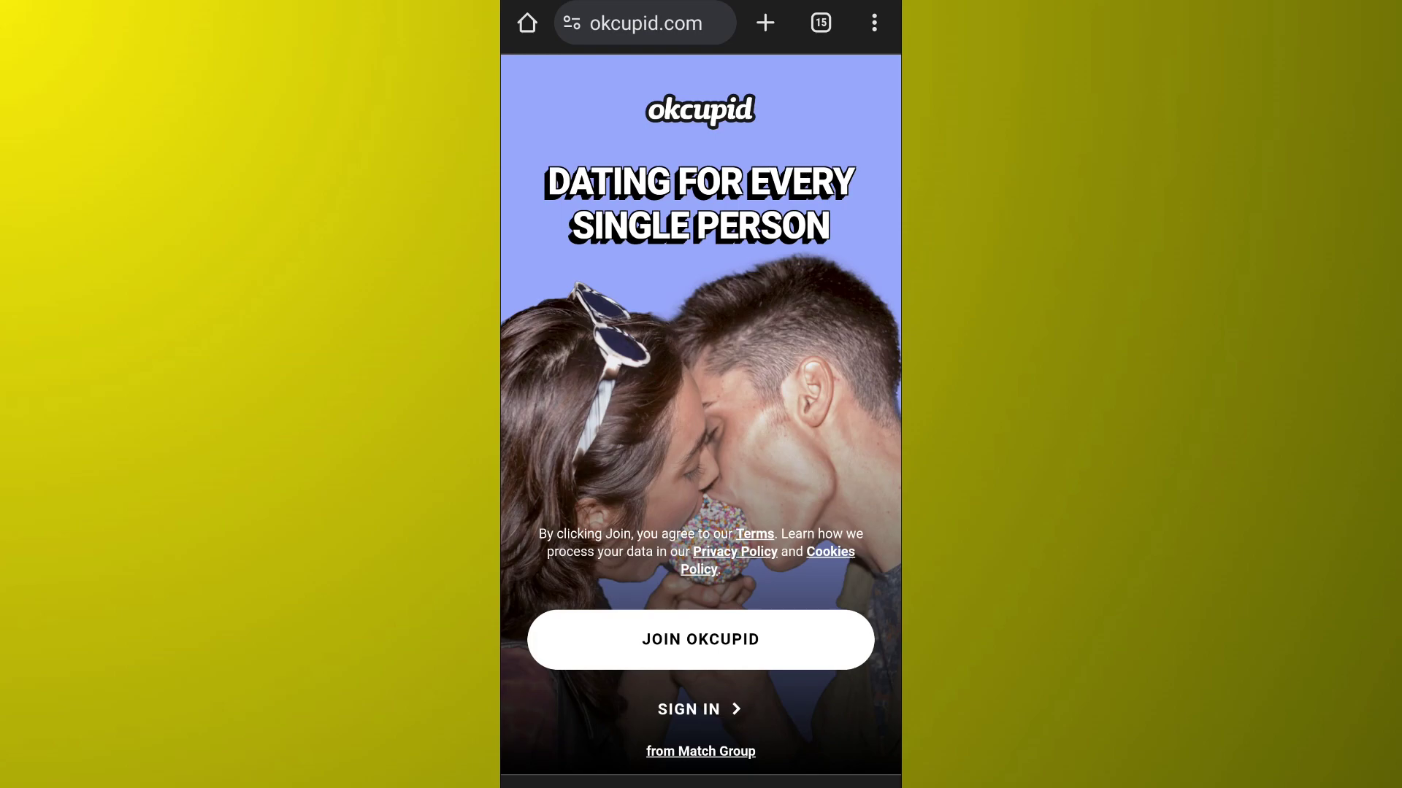
pyautogui.click(700, 639)
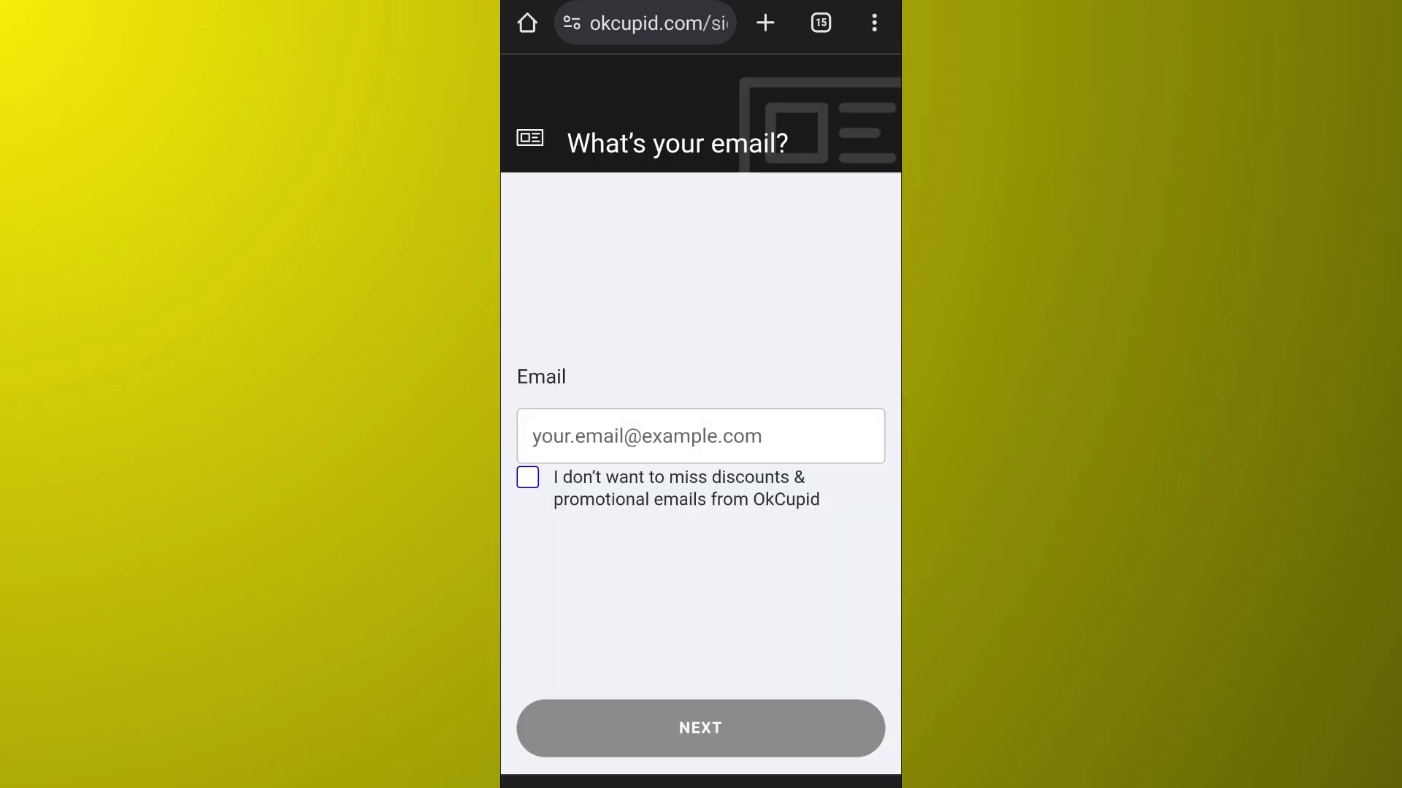